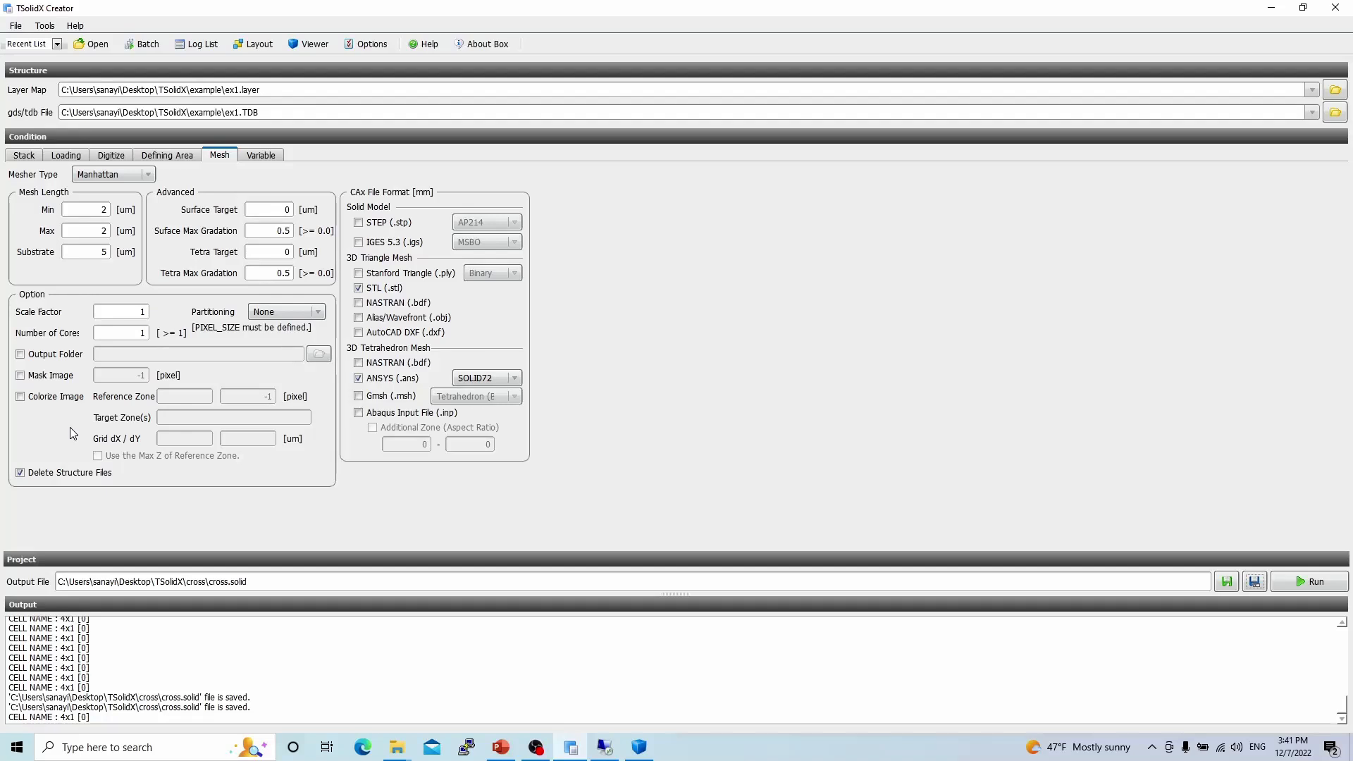
Enable Colorize Image with reference zone glass at 5000 pixels and target zone Gate2.
left_click(41, 398)
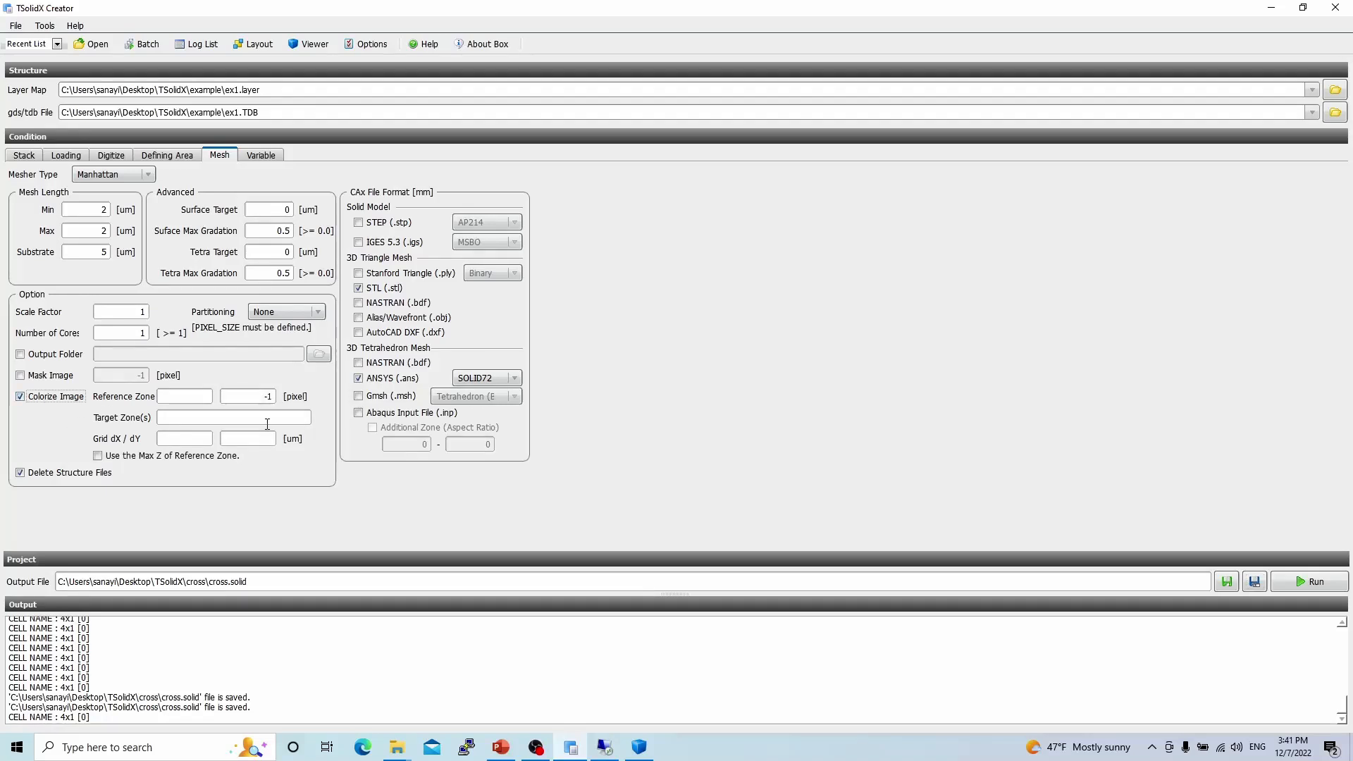
left_click(172, 396)
type("glass")
left_click(230, 417)
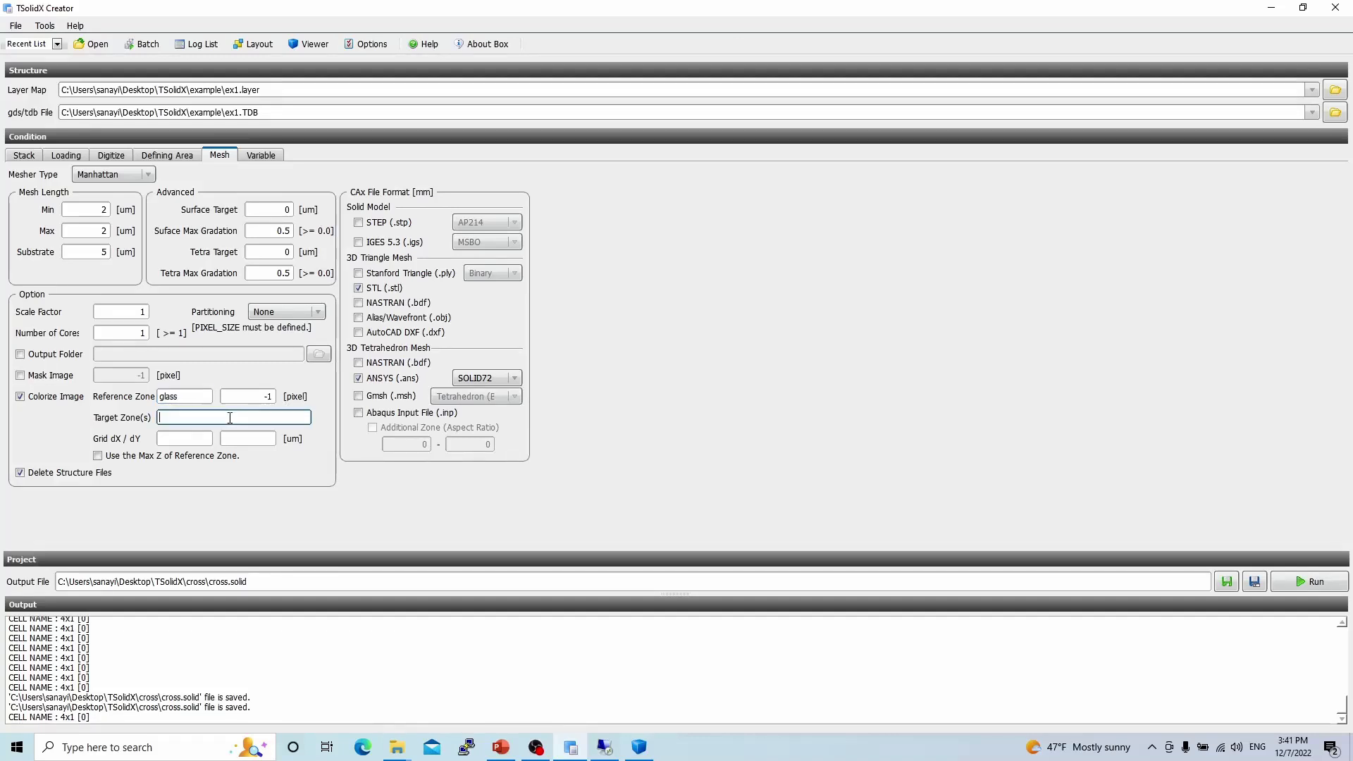
type("Gate2")
key("shift+Tab")
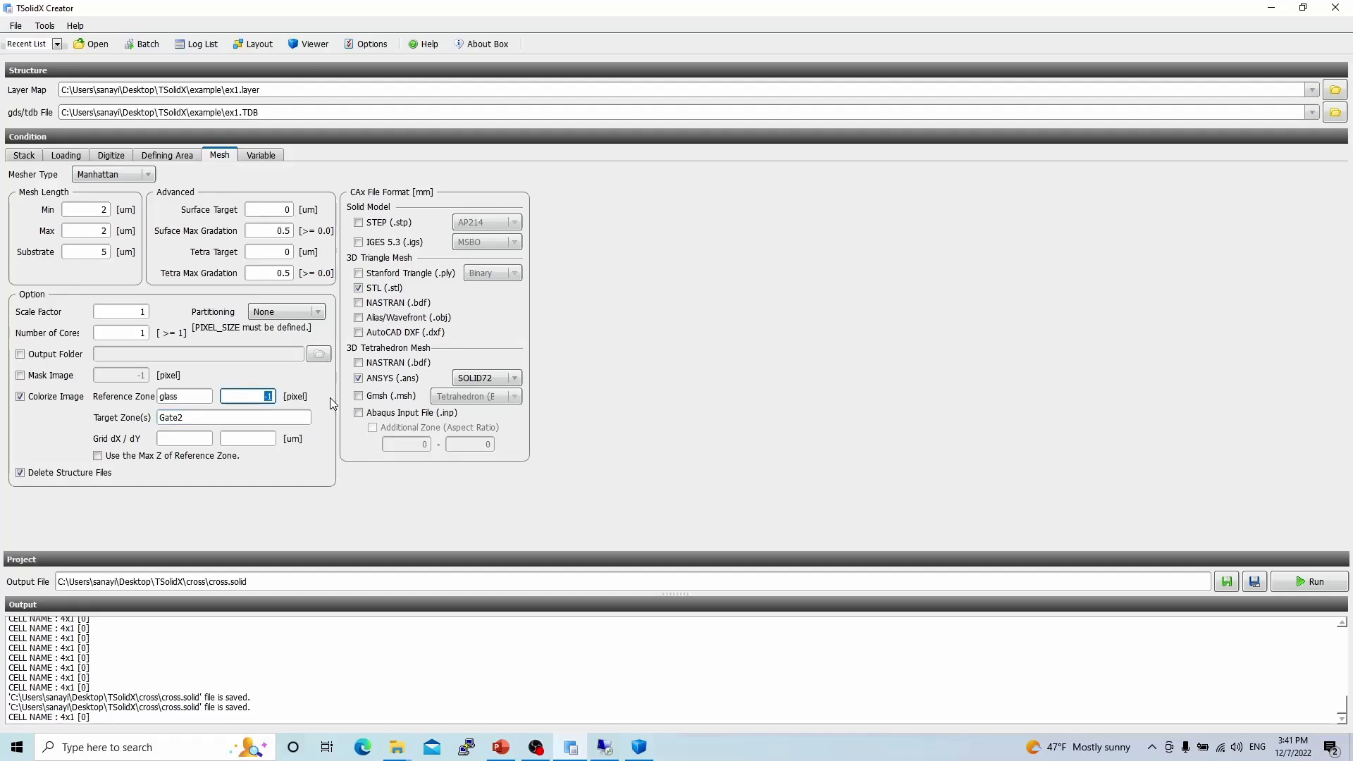
type("5000")
Set the colorize grid dX and dY to 10 um each.
left_click(213, 438)
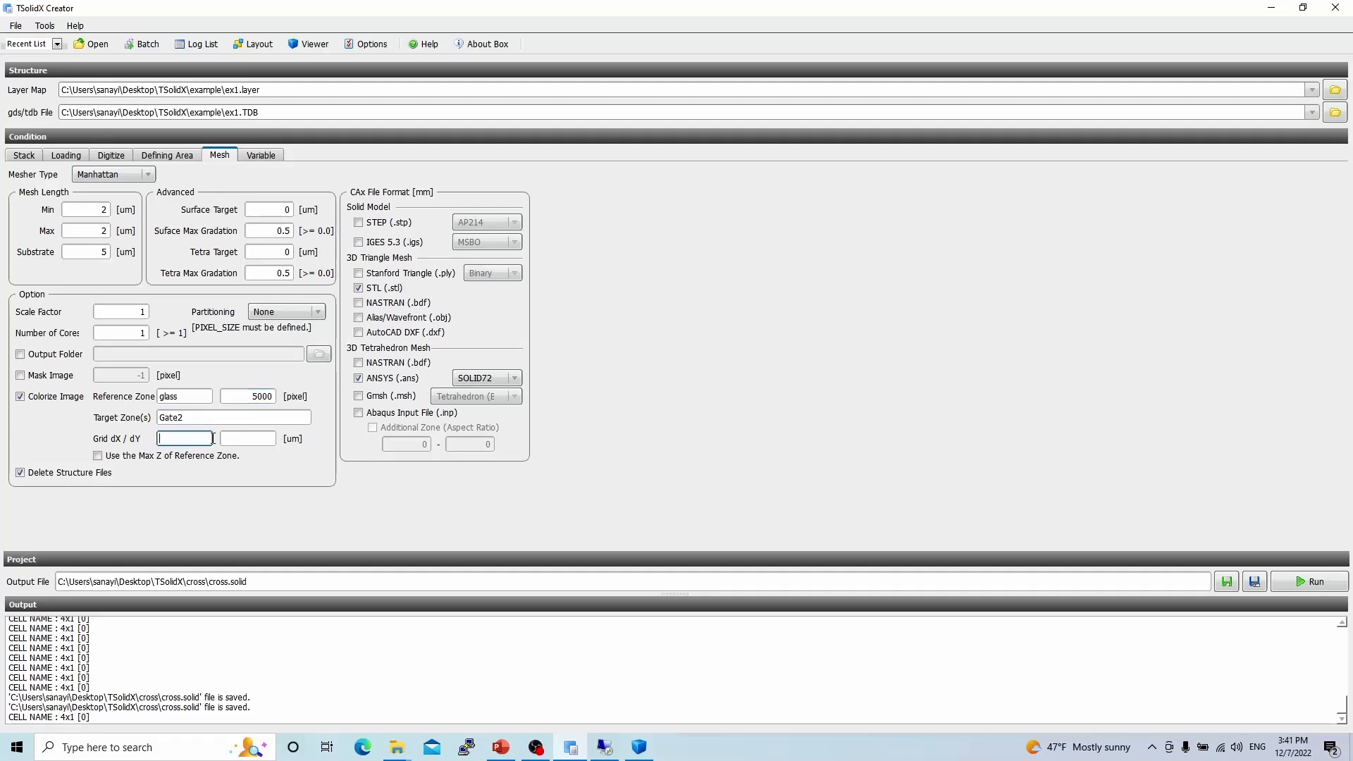
type("10")
key("Tab")
type("1")
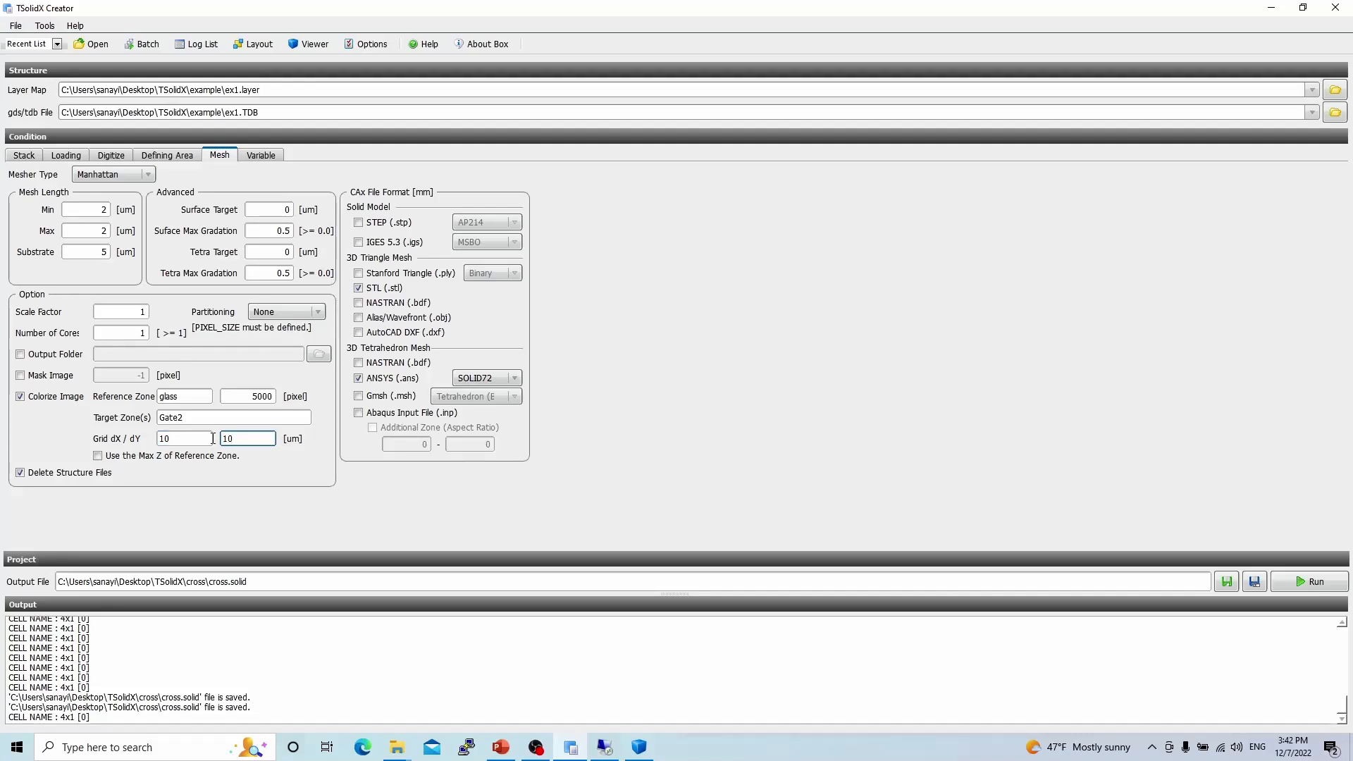
type("0")
left_click(35, 158)
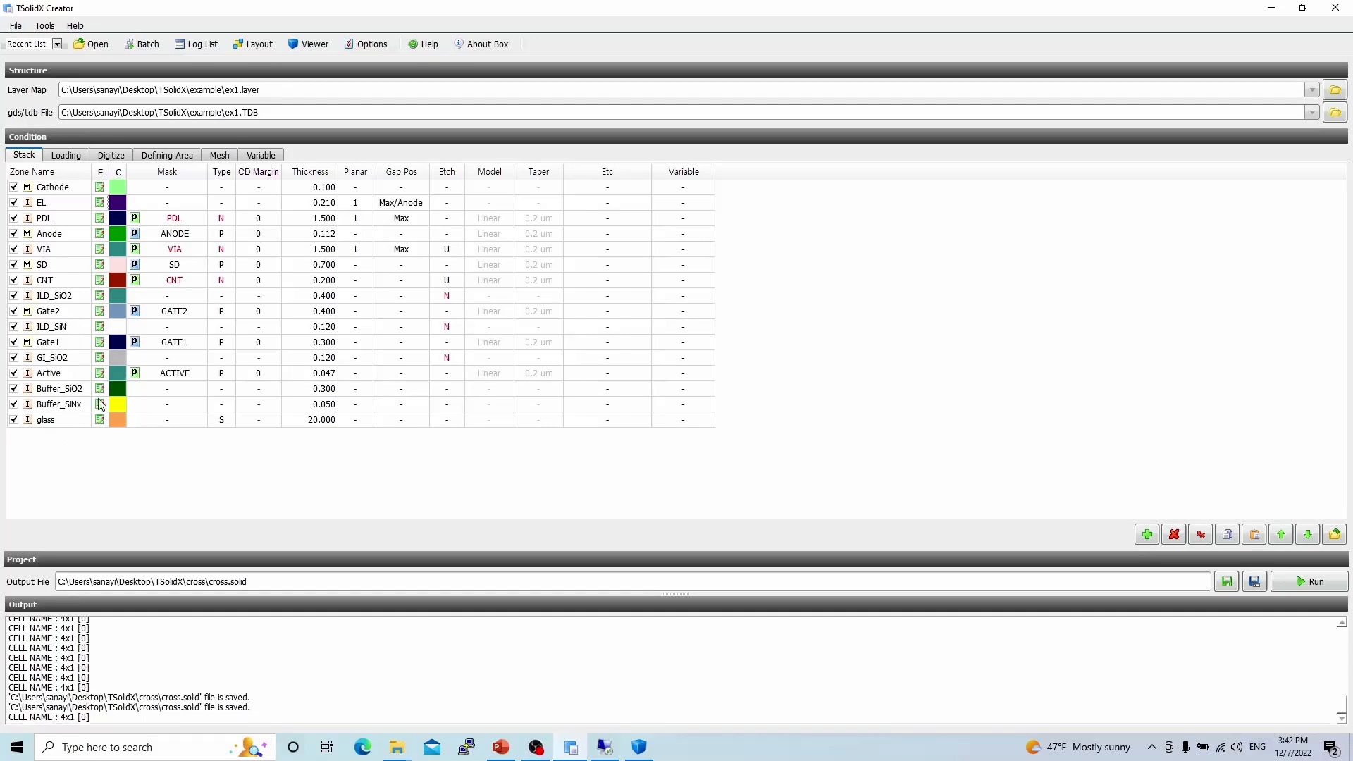
left_click(220, 159)
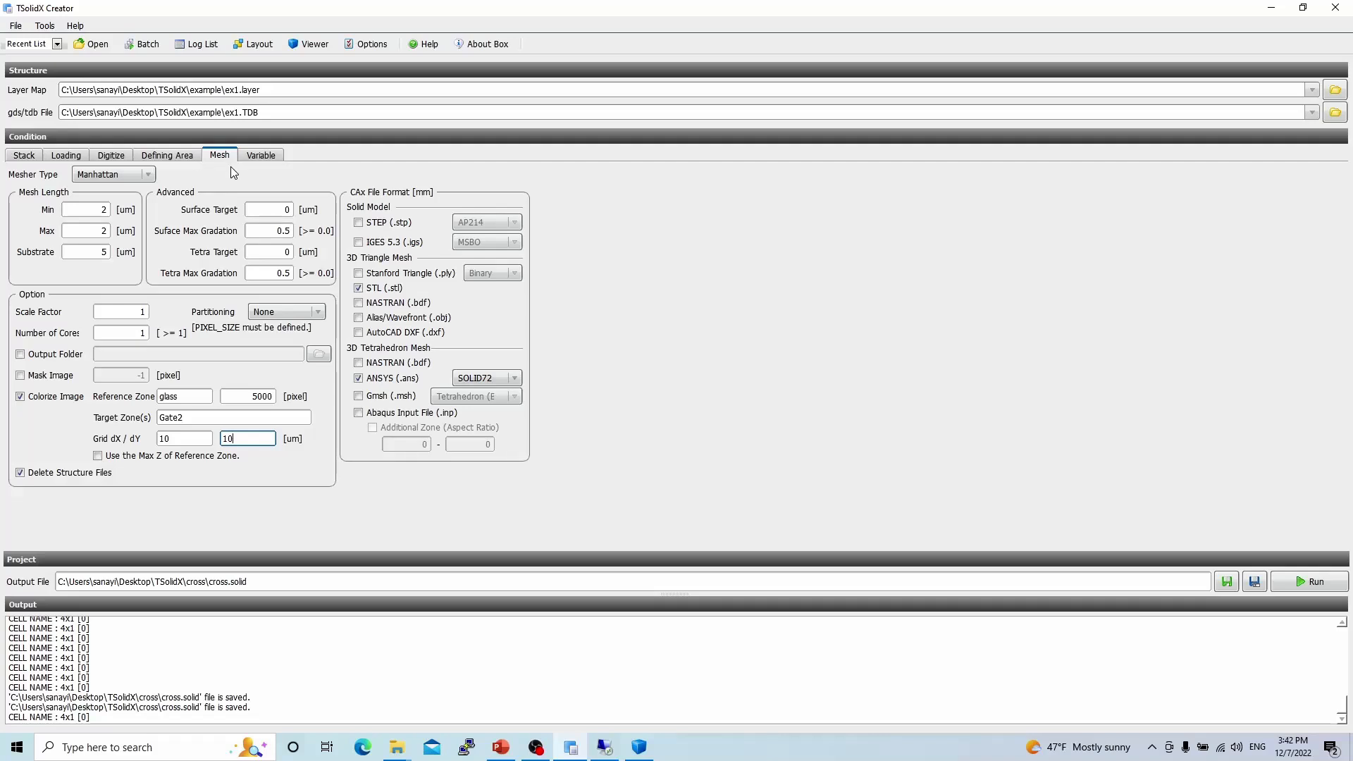
Save the project as colorize in the TSolidX colorize folder.
left_click(1255, 582)
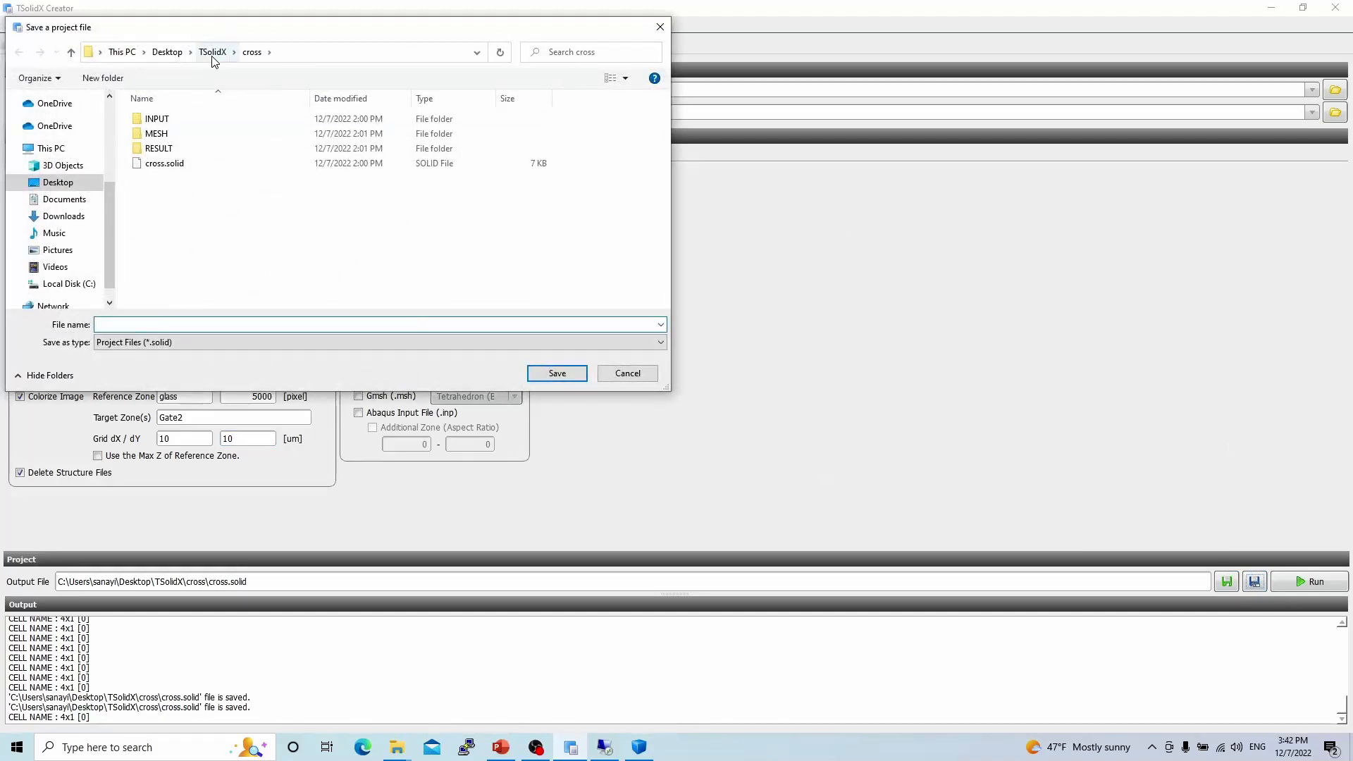
left_click(213, 52)
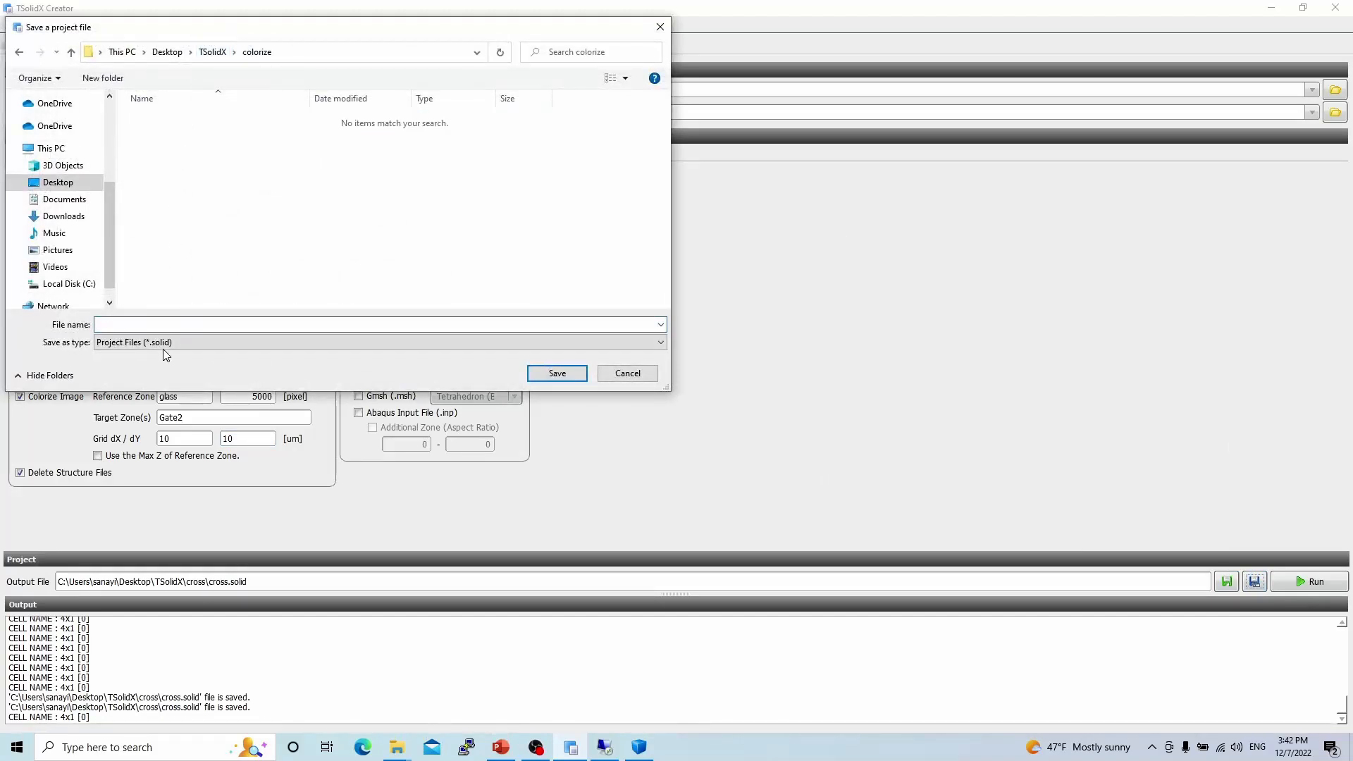
left_click(167, 324)
type("colorize")
left_click(561, 373)
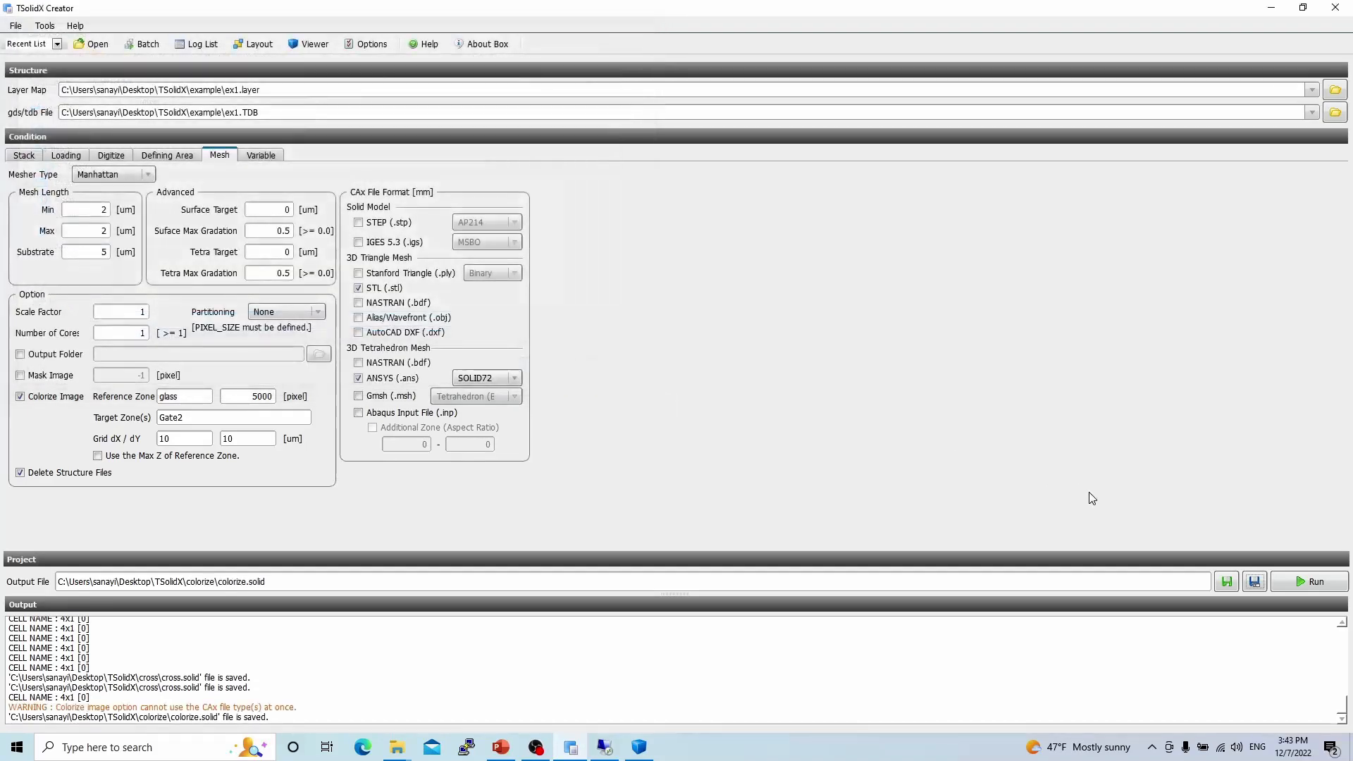
Run the project and continue past the preview.
left_click(1313, 581)
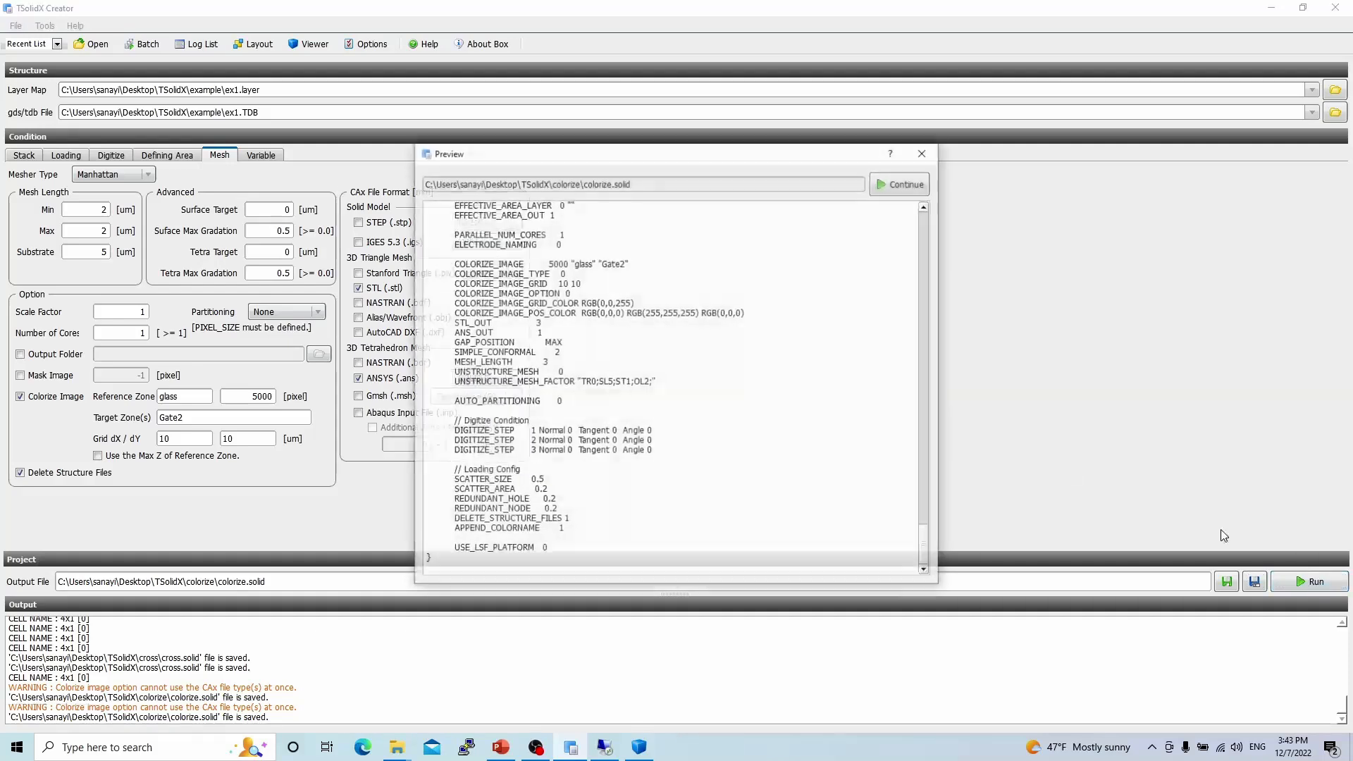
left_click(907, 183)
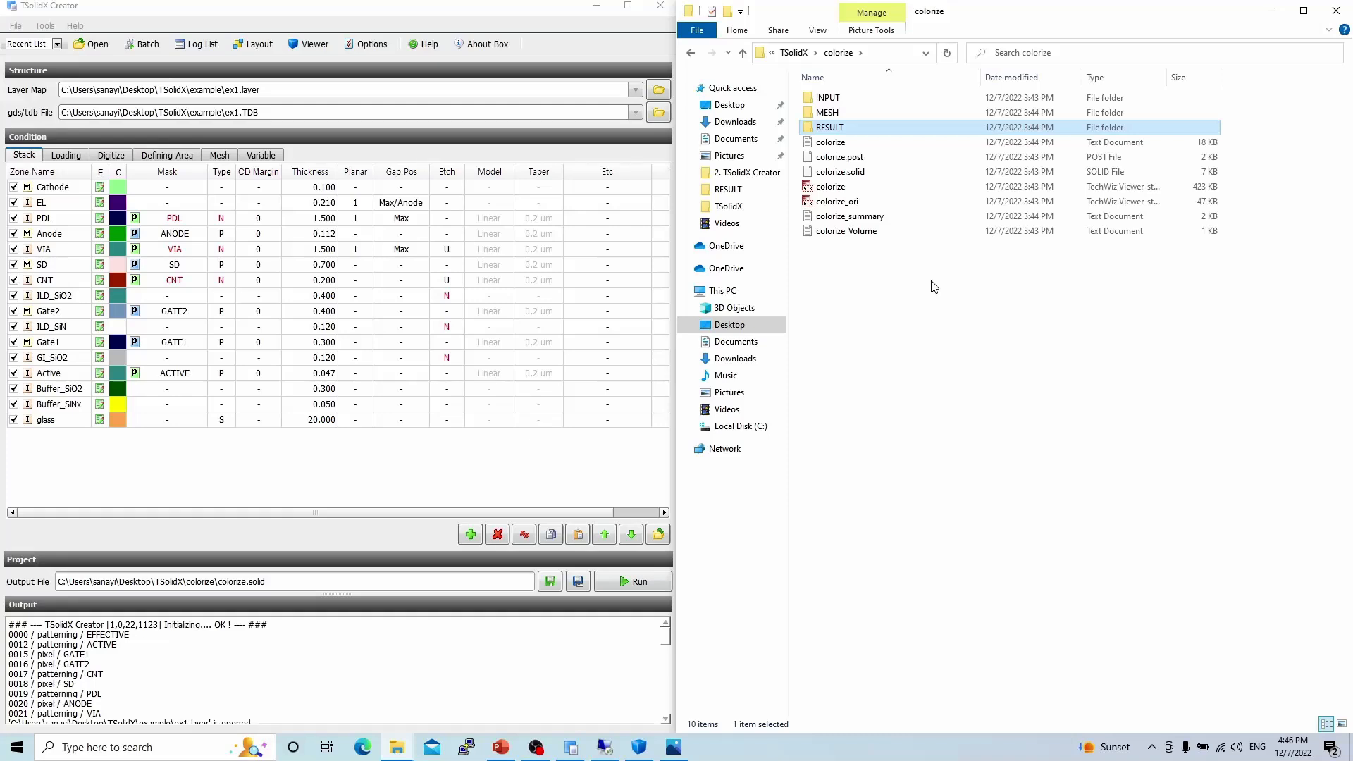
Open the RESULT folder and view the colorize_010_Colorize_Gate2 image.
double_click(837, 128)
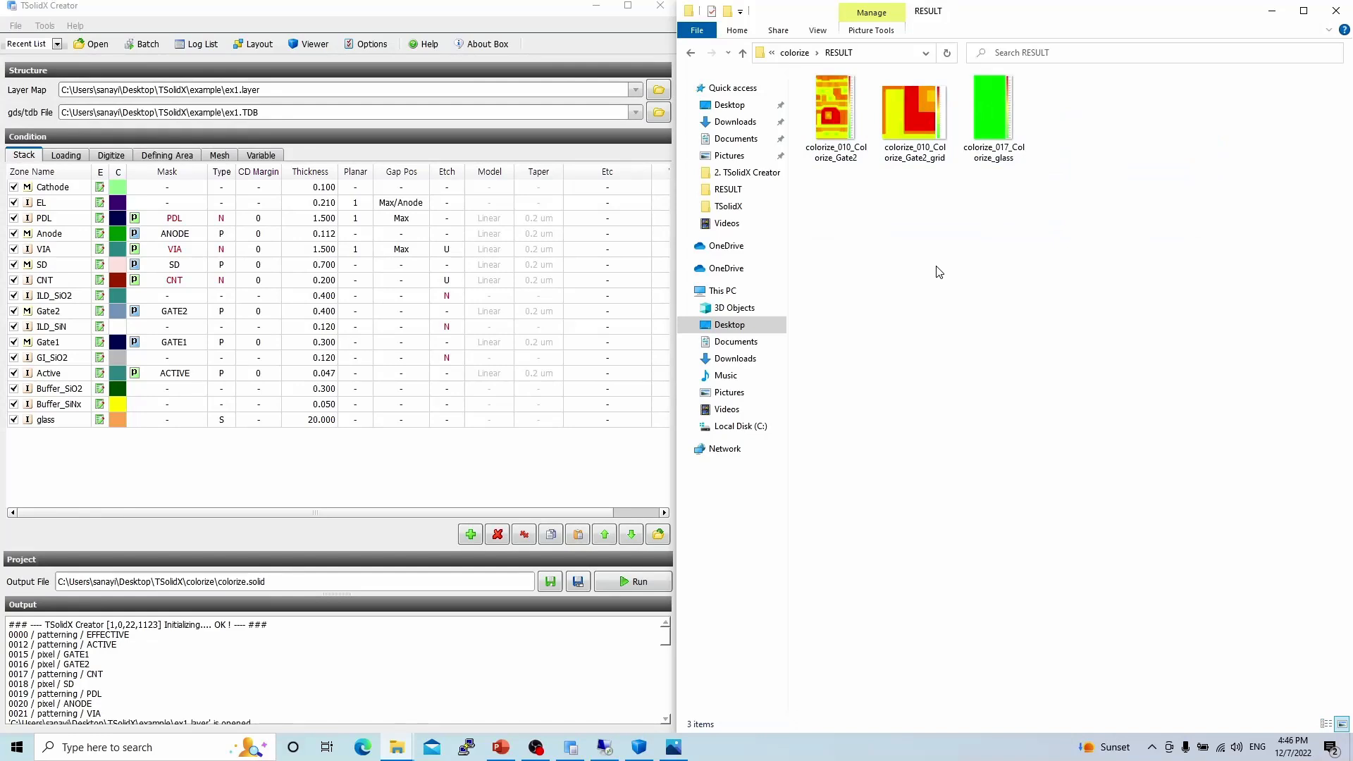
double_click(836, 129)
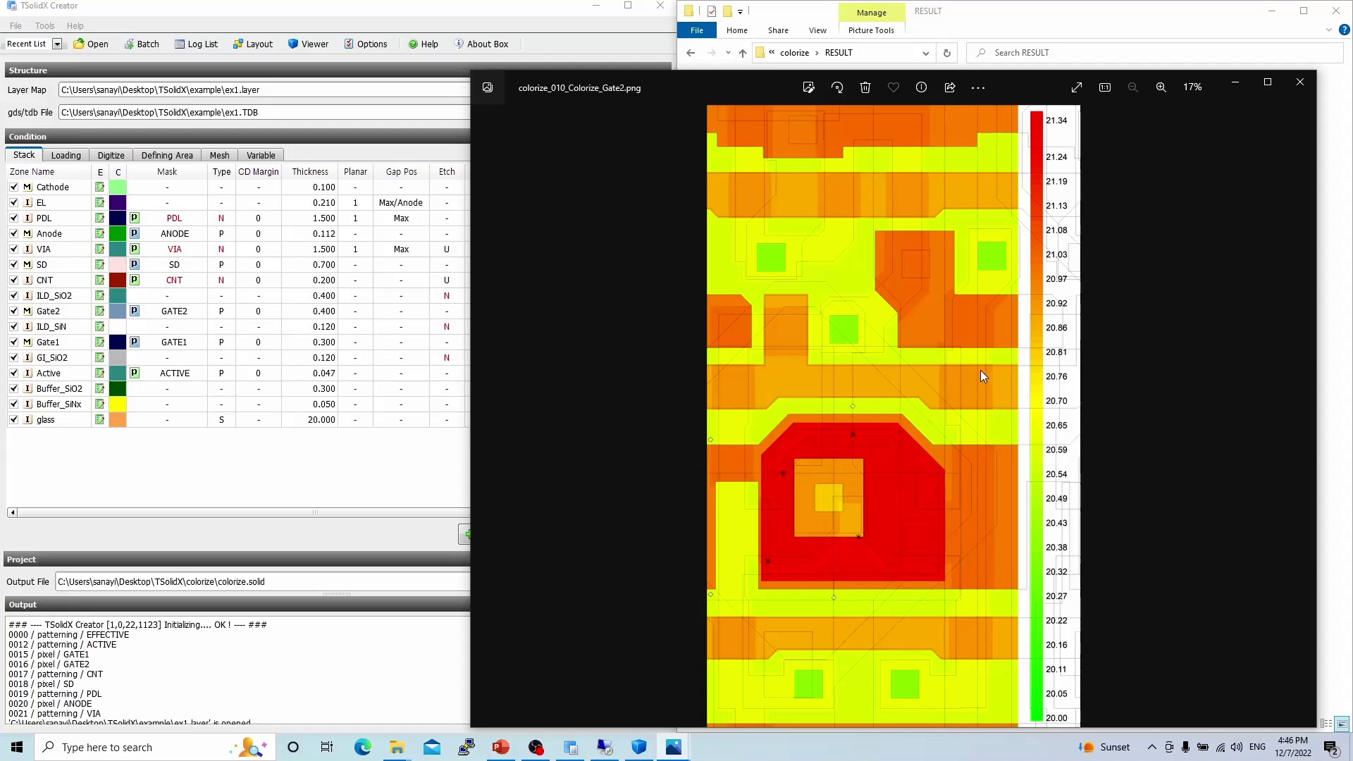
Open Zone Control in the viewer and turn off the shading of all zones.
left_click(639, 747)
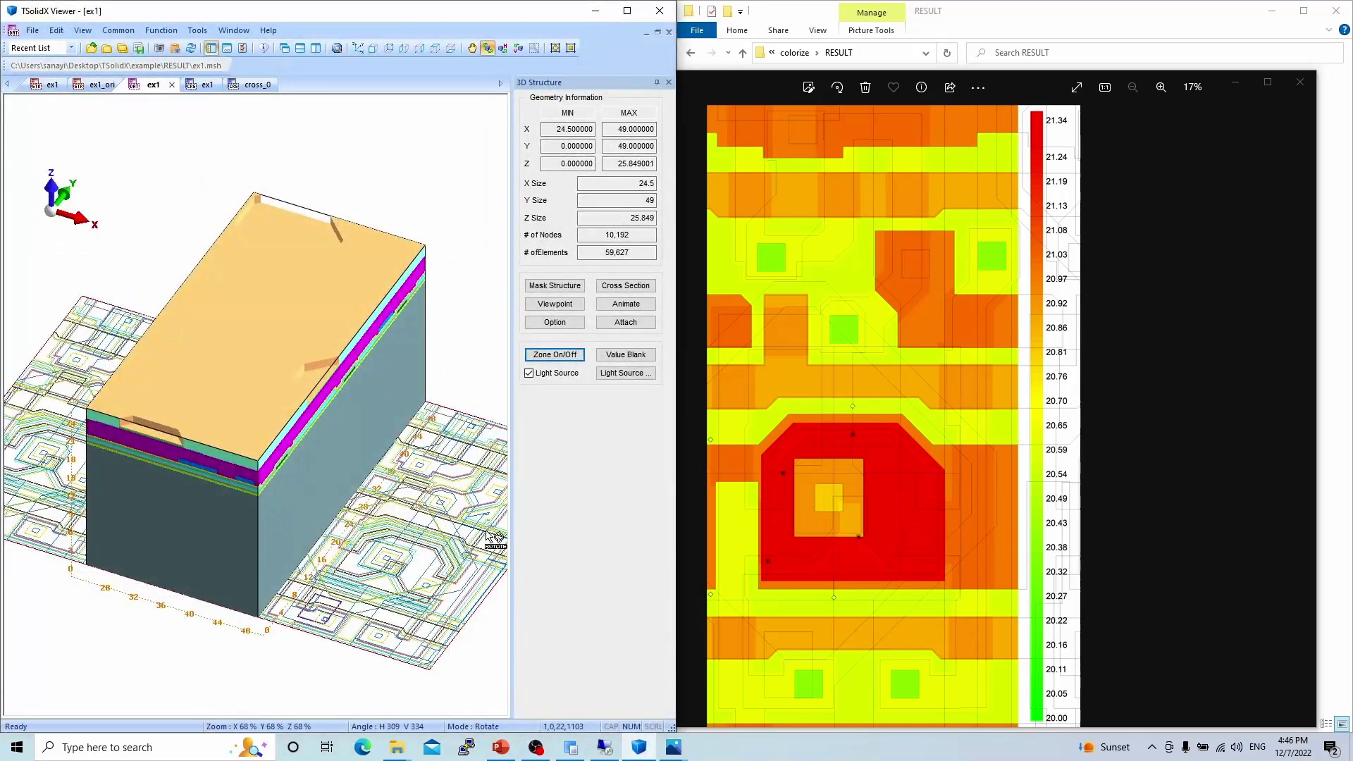
left_click(577, 356)
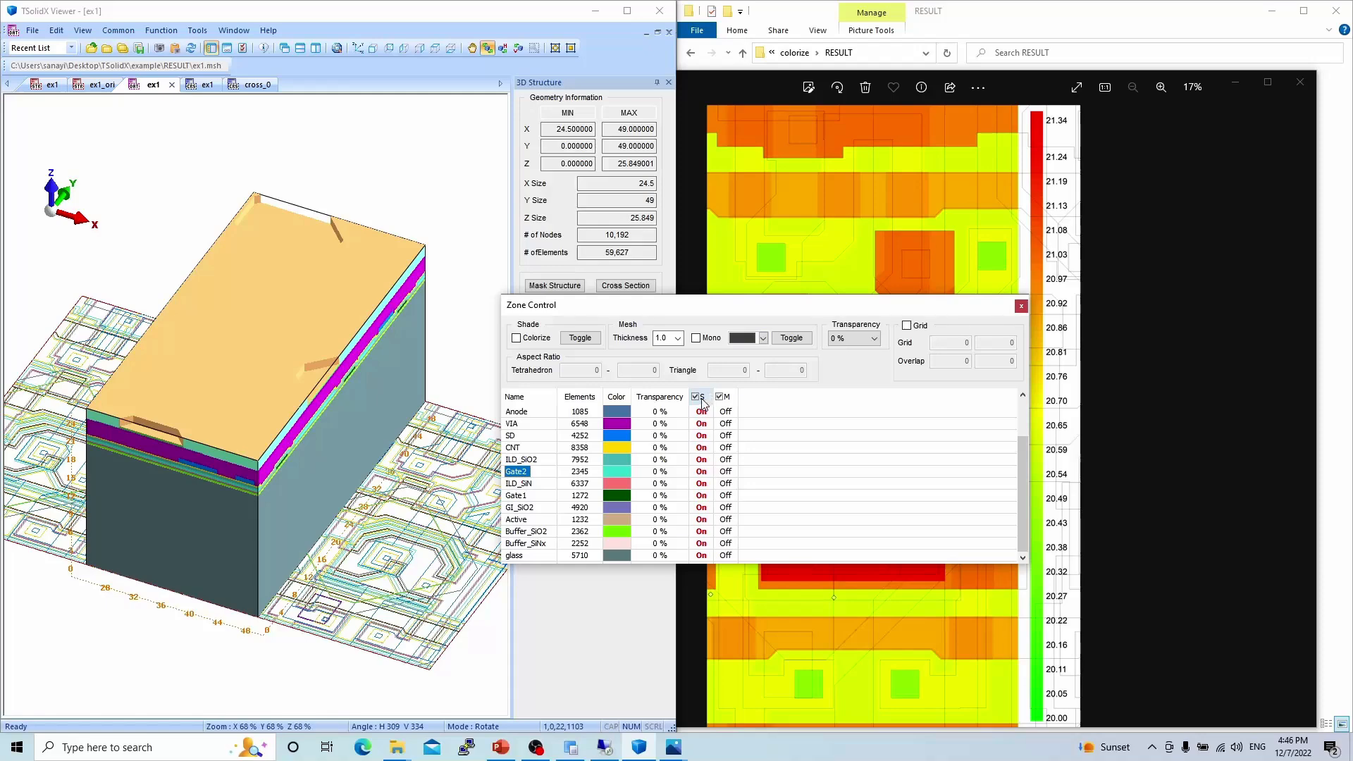
left_click(702, 398)
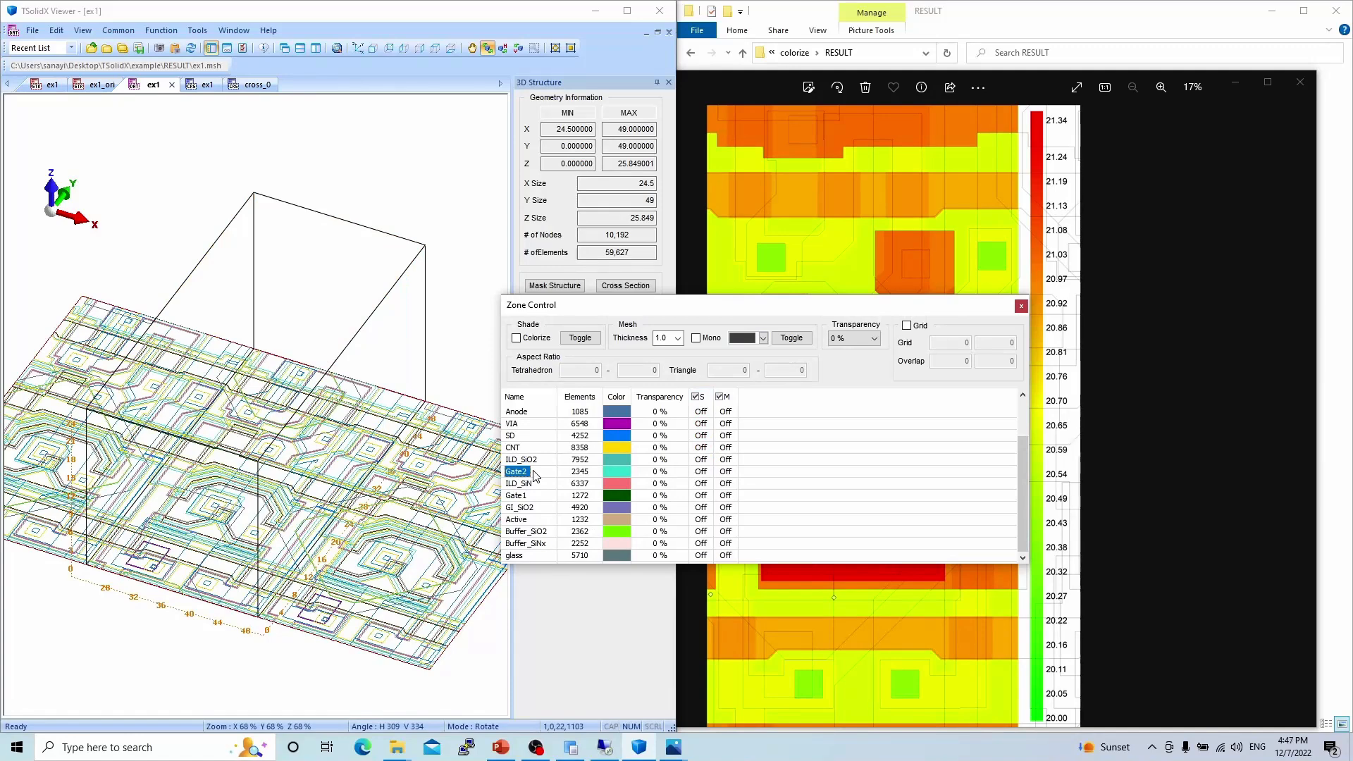
Turn shading back on for glass, Buffer_SiNx, Buffer_SiO2, Active, GI_SiO2, Gate1, ILD_SiN and Gate2.
left_click(700, 555)
left_click(704, 543)
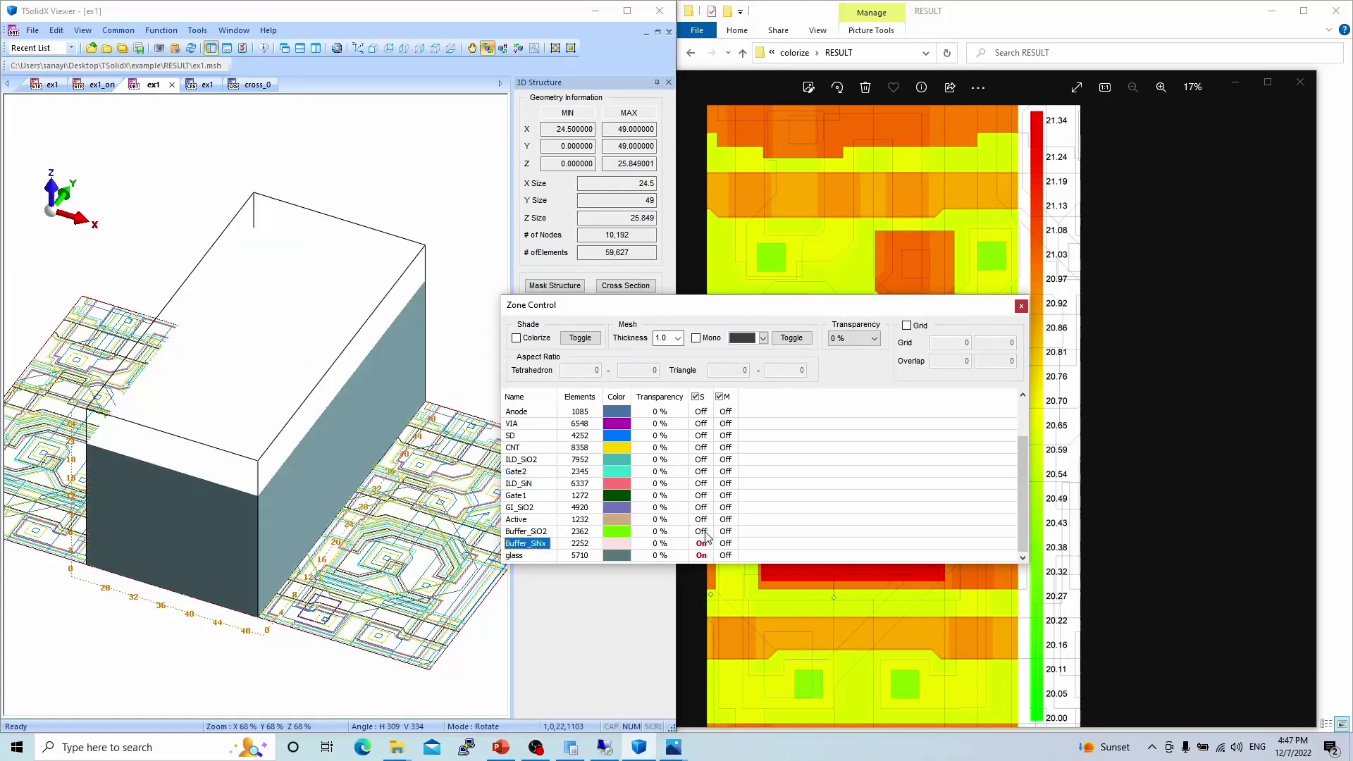
left_click(702, 531)
left_click(701, 520)
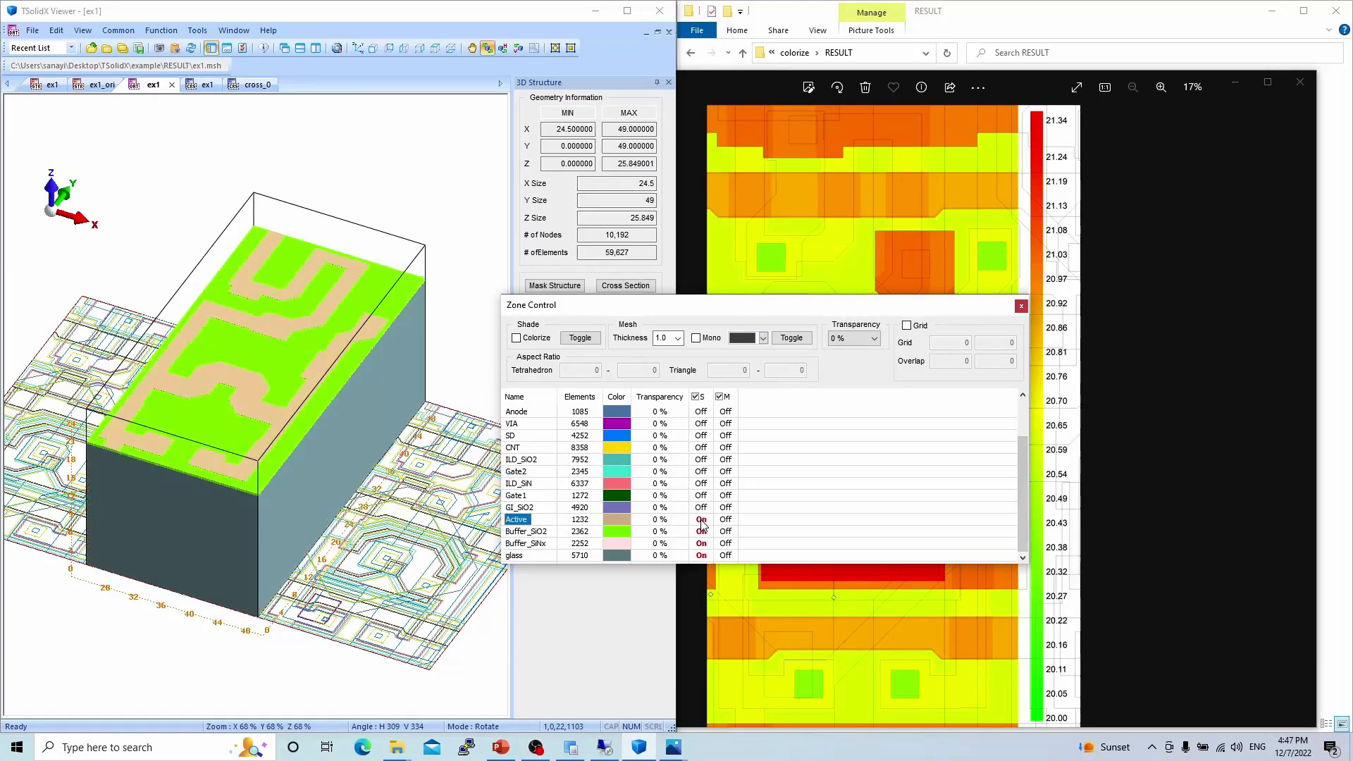
left_click(701, 507)
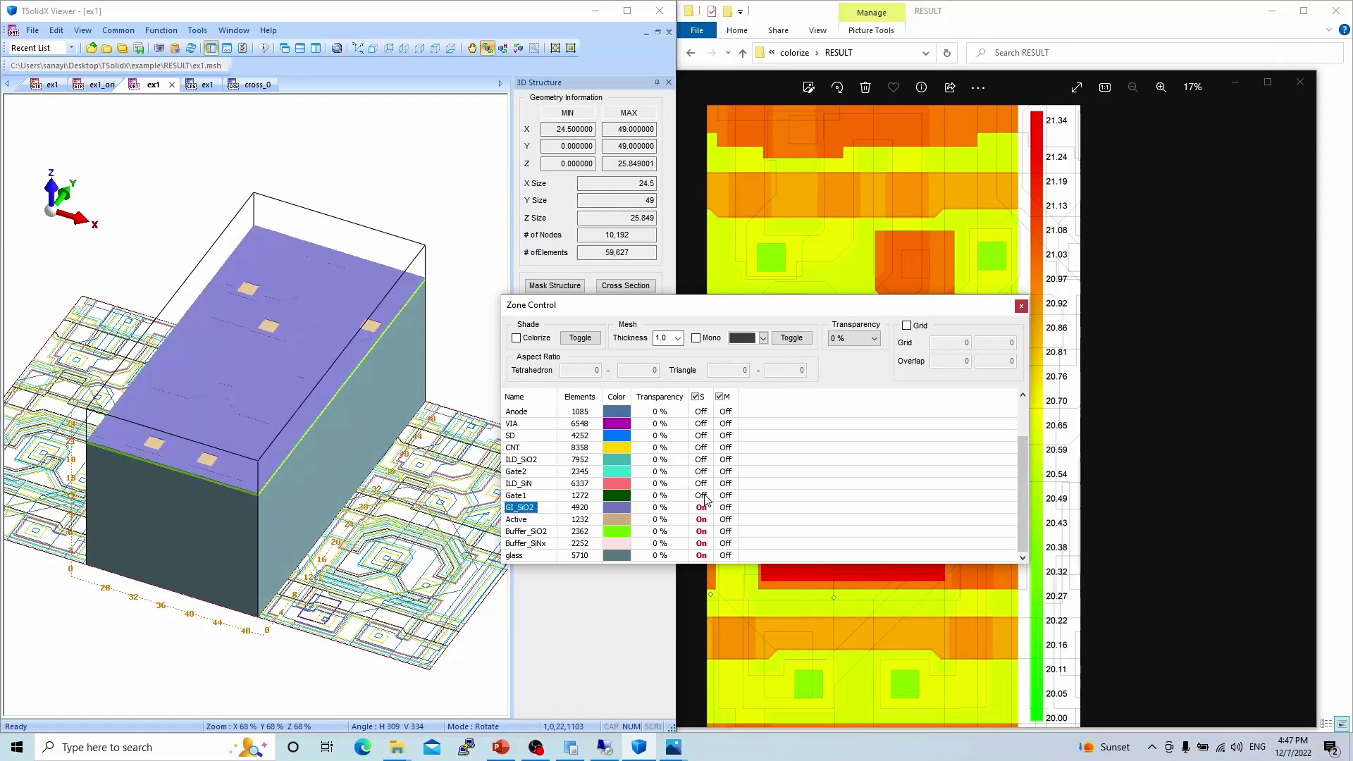
left_click(701, 495)
left_click(702, 484)
left_click(702, 472)
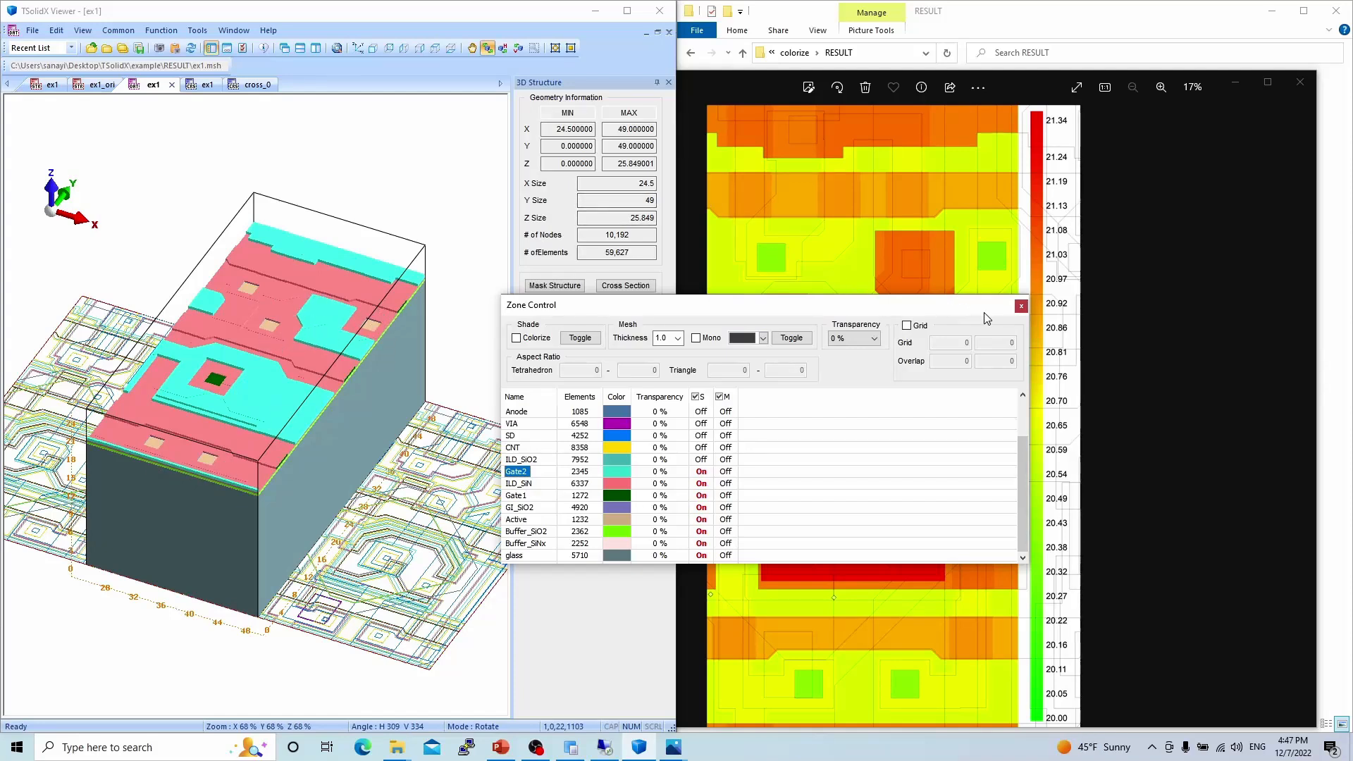
Enable the zone grid with spacing 10 by 10, close Zone Control and switch to top view.
left_click(1021, 305)
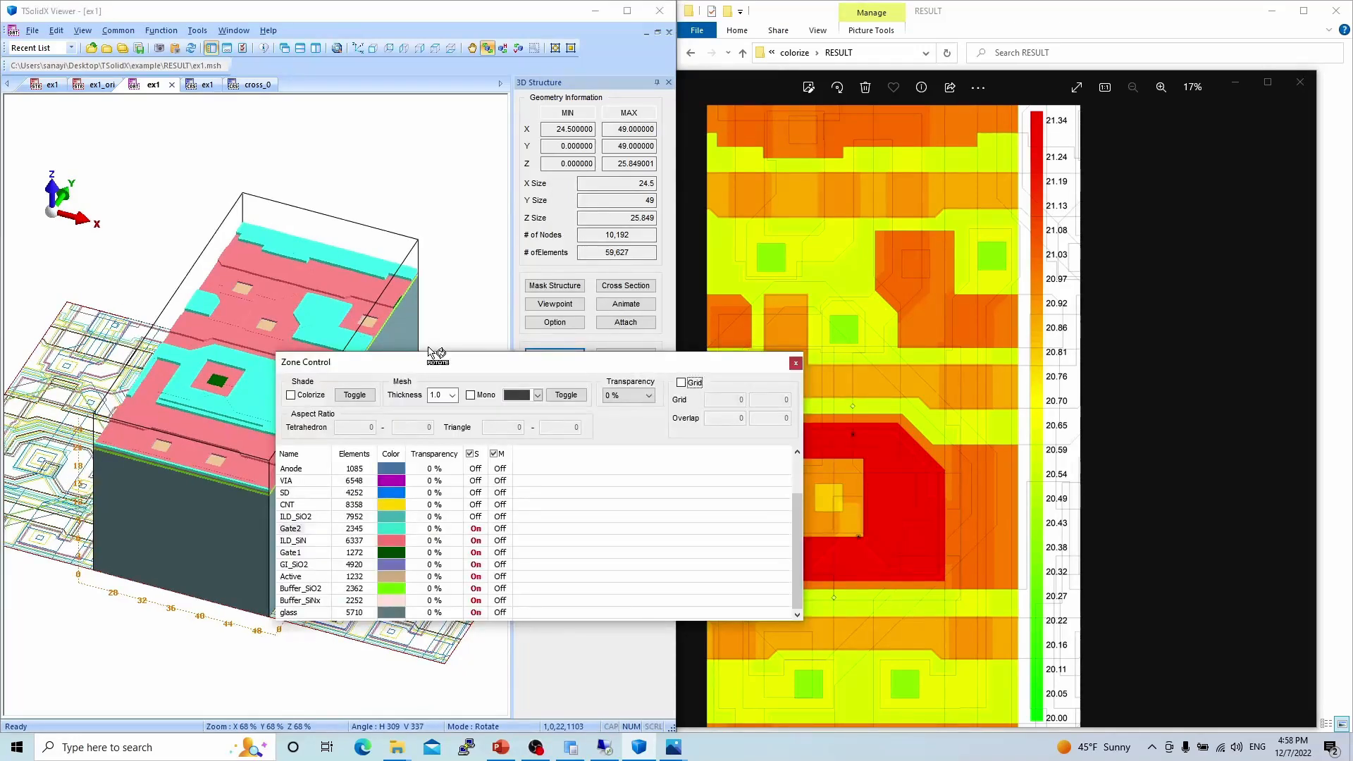
left_click(691, 385)
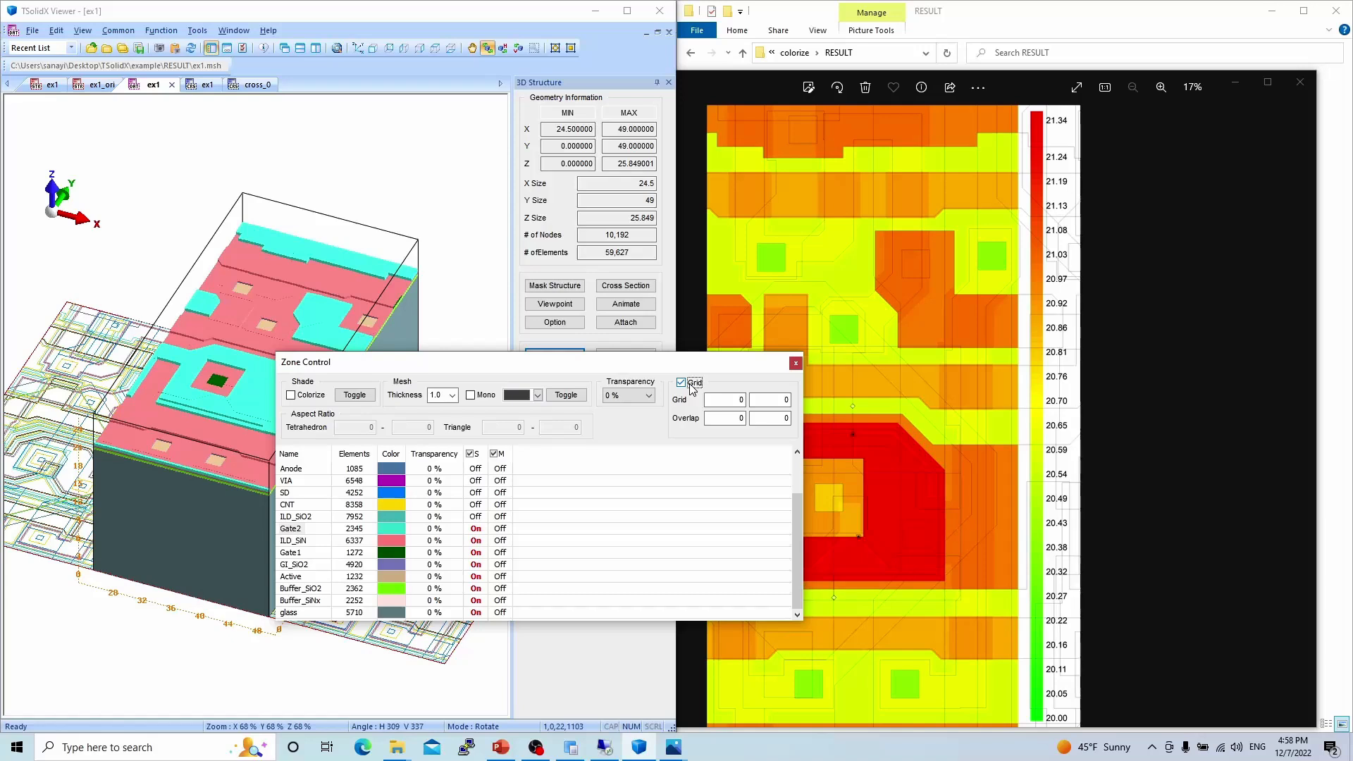
key("Tab")
type("10")
key("Tab")
type("10")
left_click(794, 362)
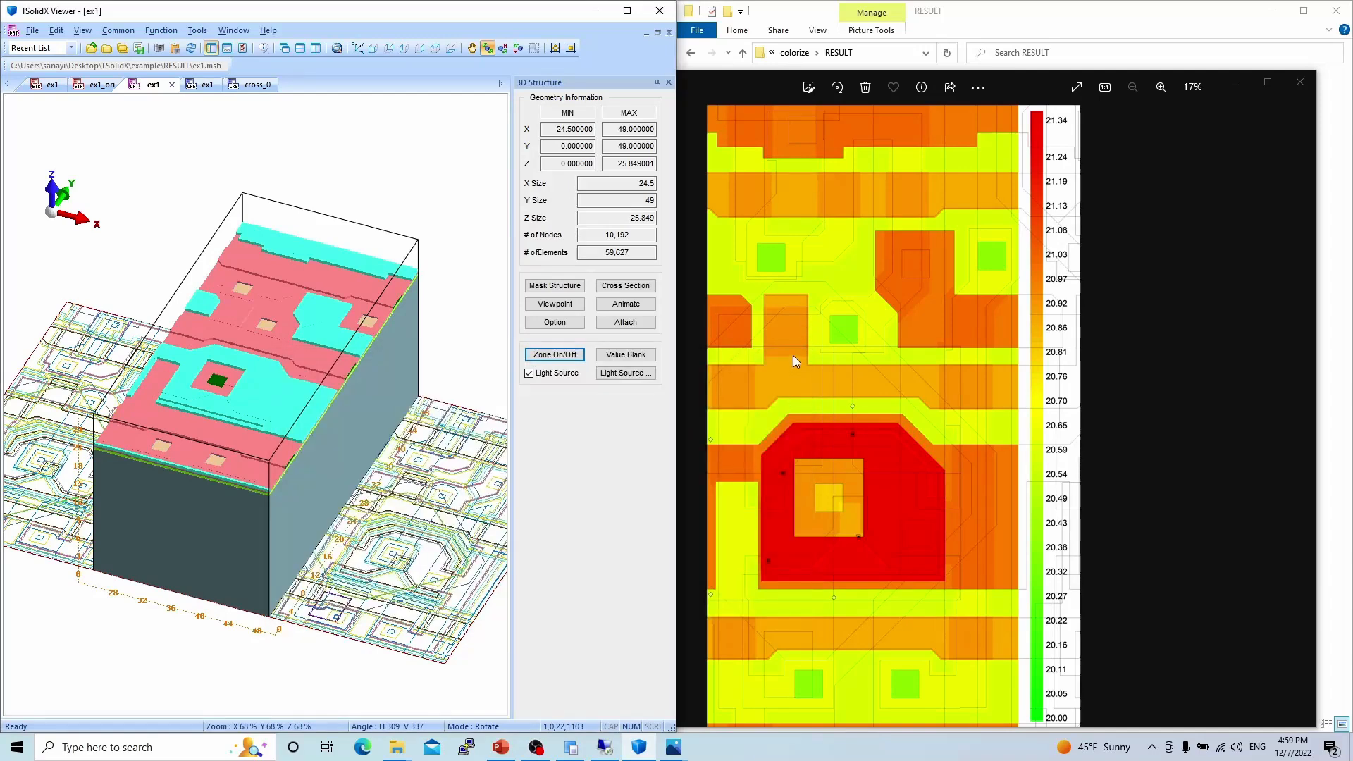
left_click(435, 48)
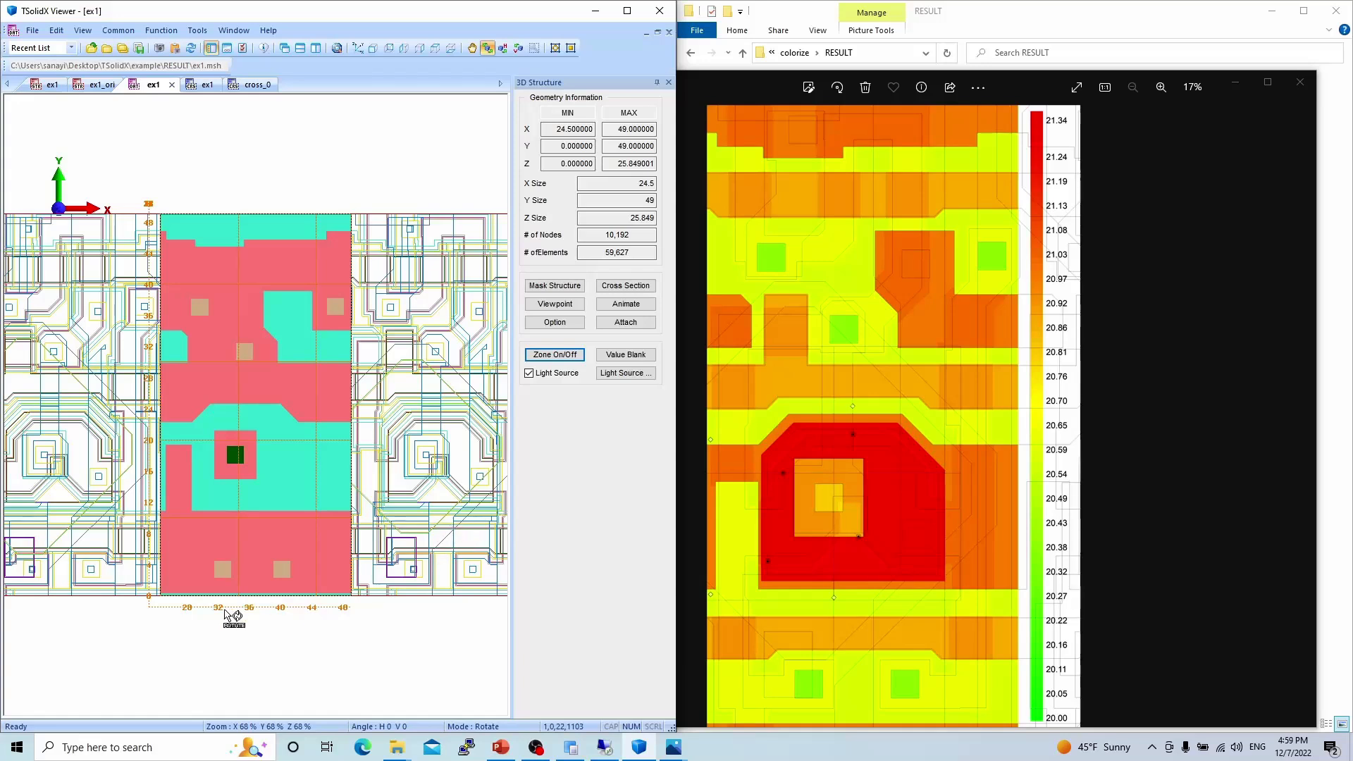